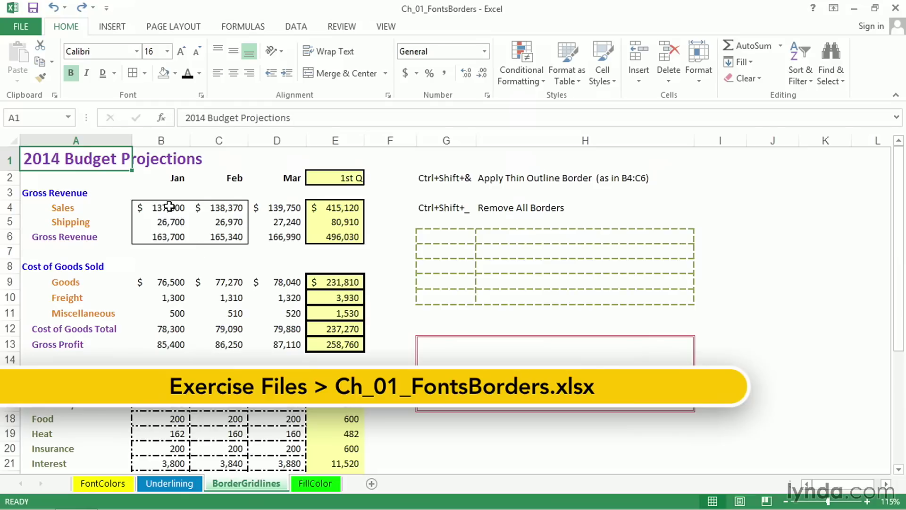
- Select the revenue figures B4:C6, the quarter totals E4:E6 and the dashed box G6:H10
drag(167, 208, 237, 236)
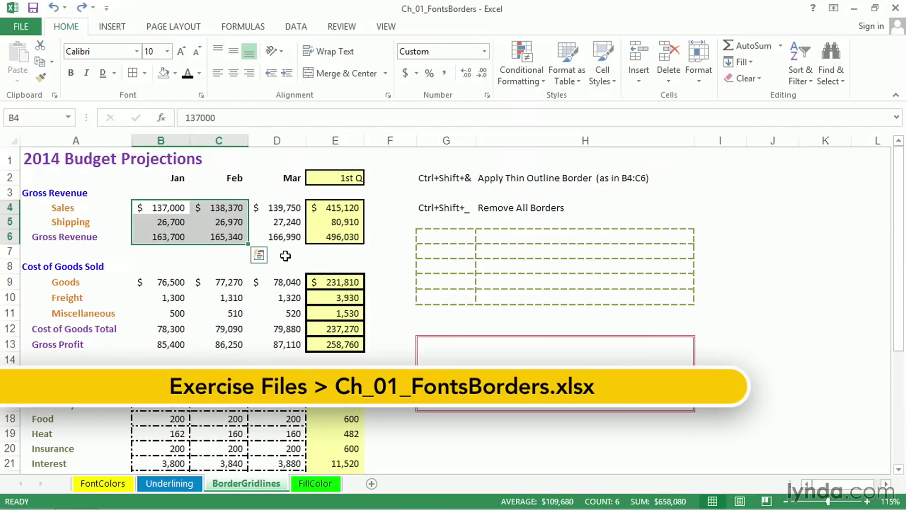
click(336, 207)
drag(336, 206, 333, 237)
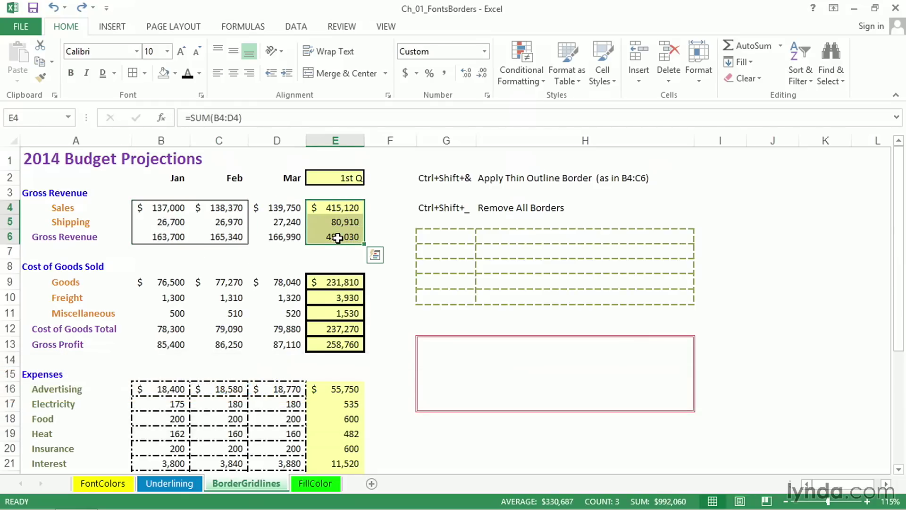
click(460, 242)
drag(460, 242, 548, 302)
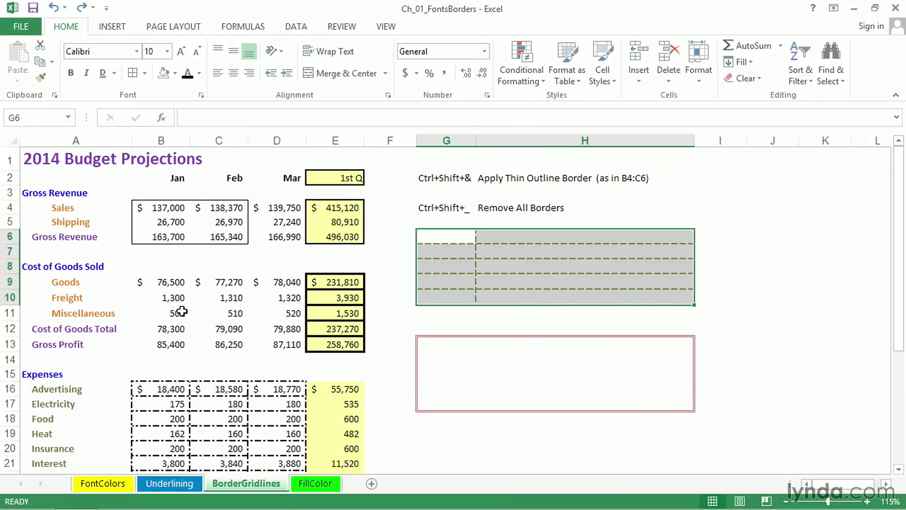
- Apply All Borders to the cost of goods figures in B9:D11
drag(158, 282, 274, 316)
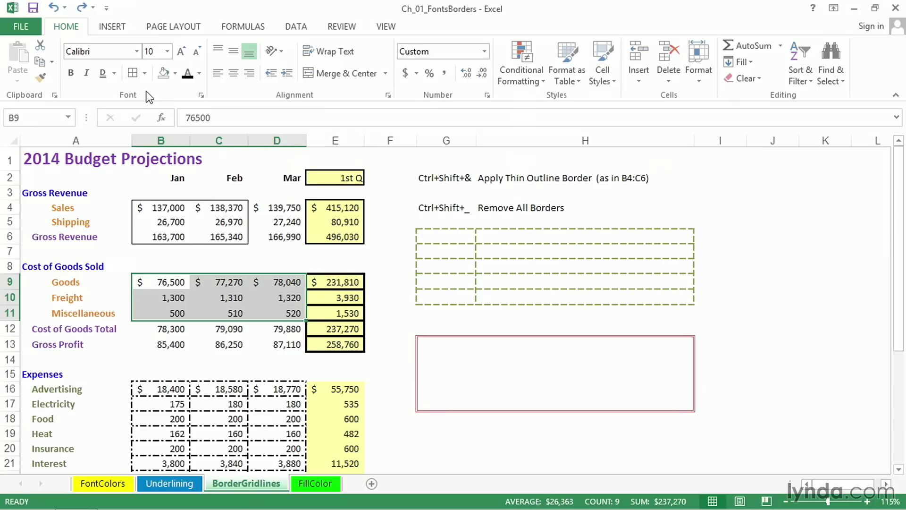
click(145, 76)
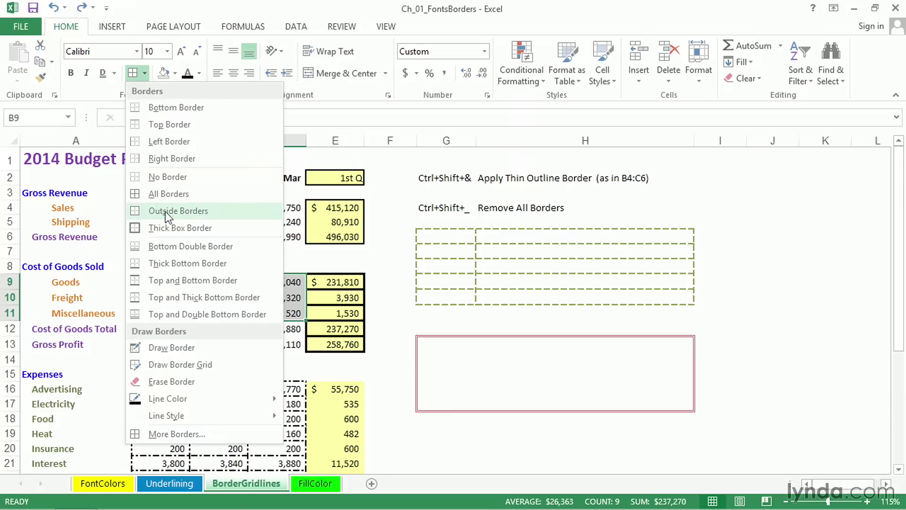
click(158, 197)
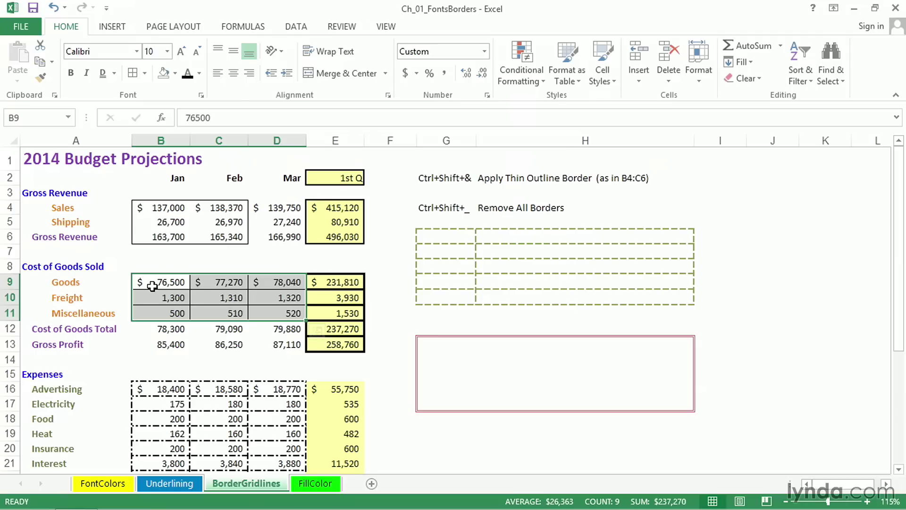
click(83, 256)
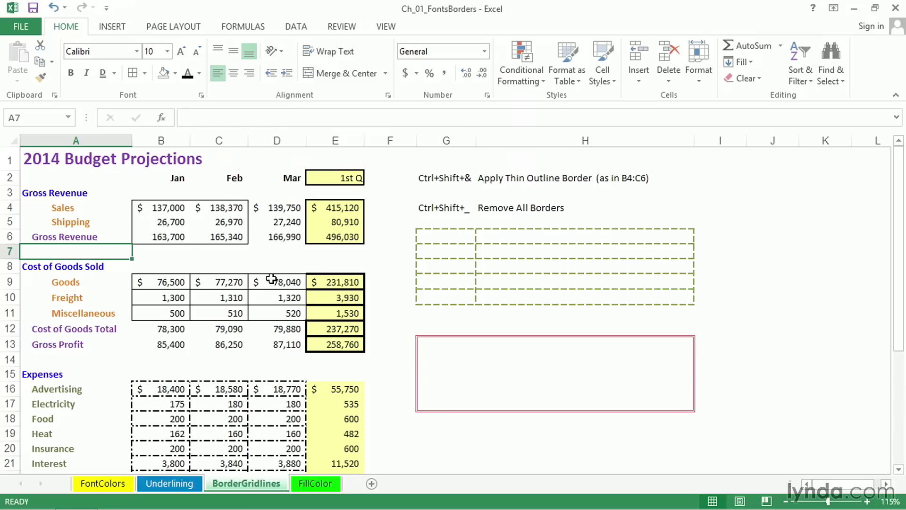
- Turn on the Gridlines option on the View tab
click(387, 27)
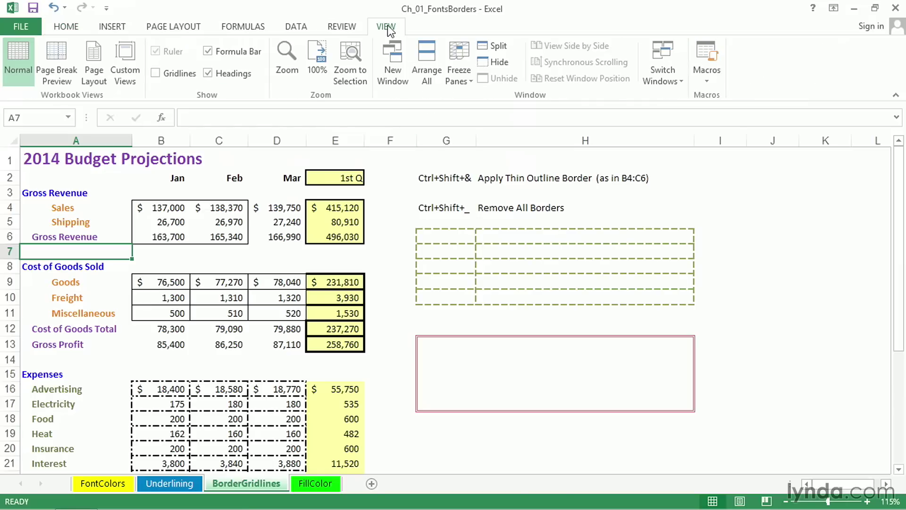
click(155, 74)
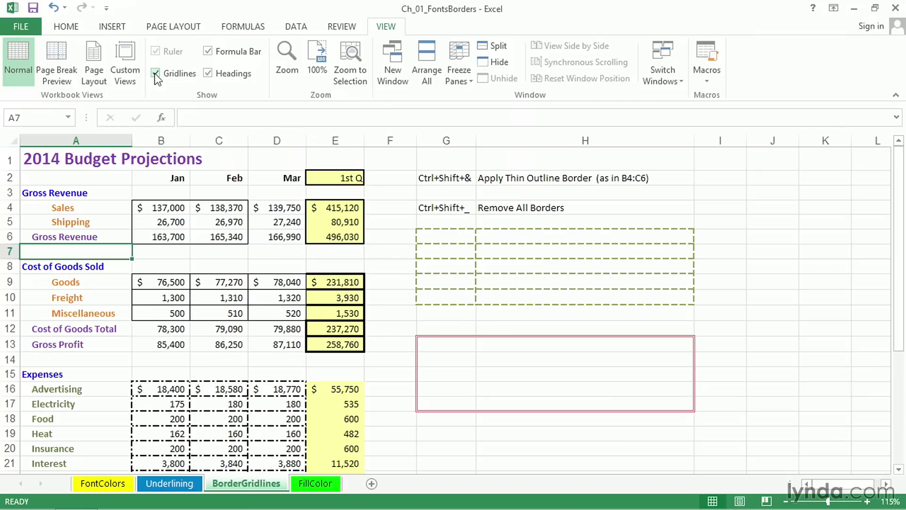
click(504, 433)
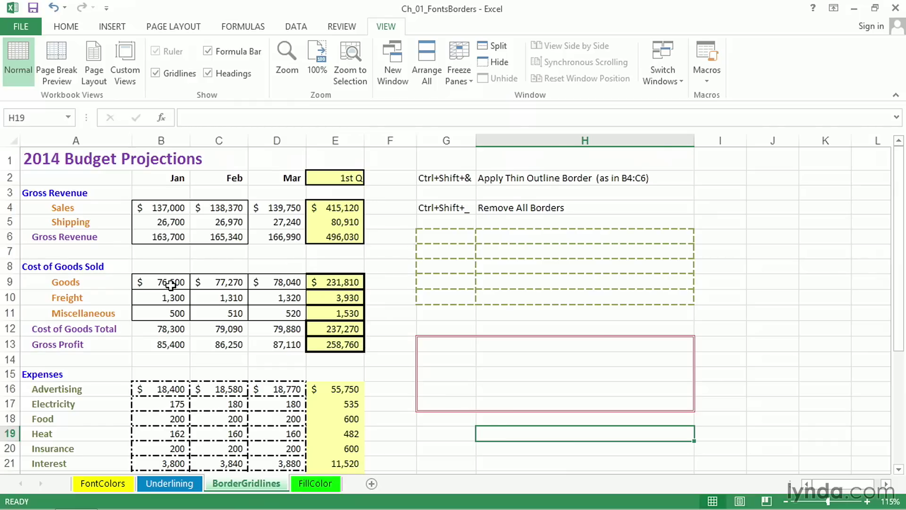
- Open More Borders for B9:D11 in Format Cells and pick teal as the line colour
drag(171, 283, 276, 313)
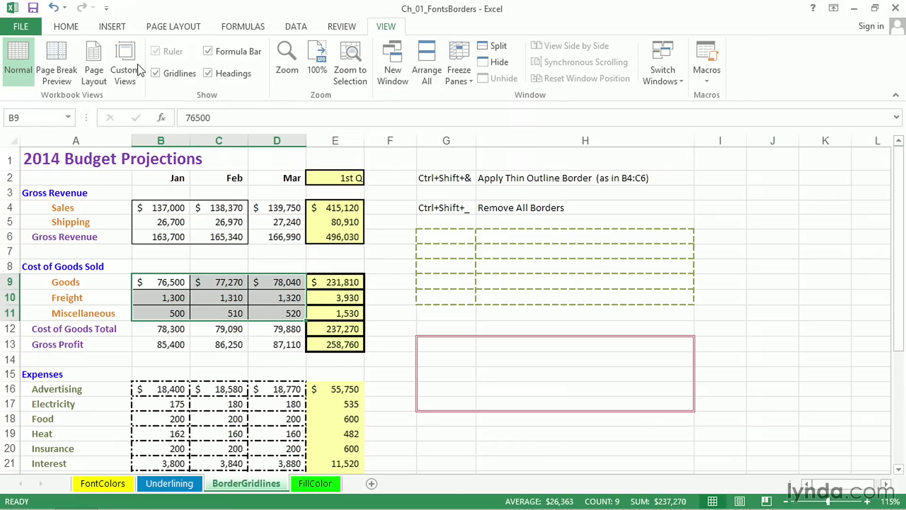
click(73, 28)
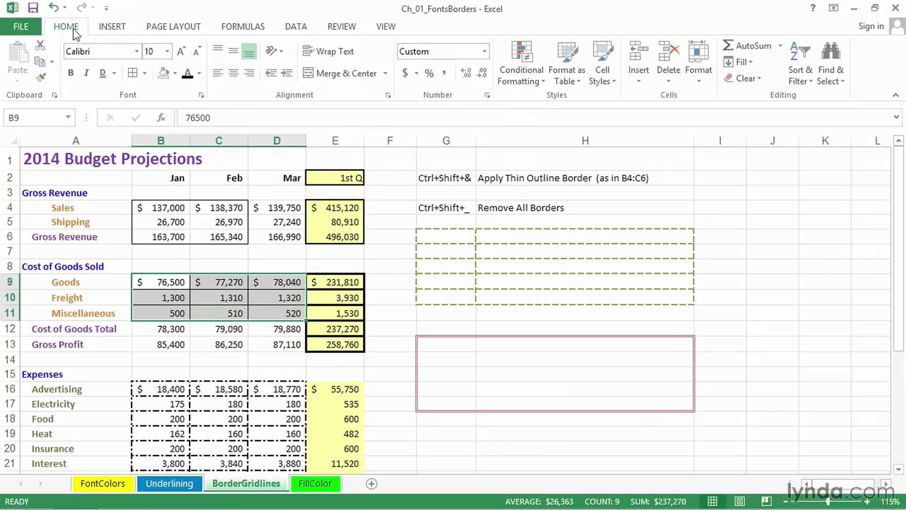
click(144, 73)
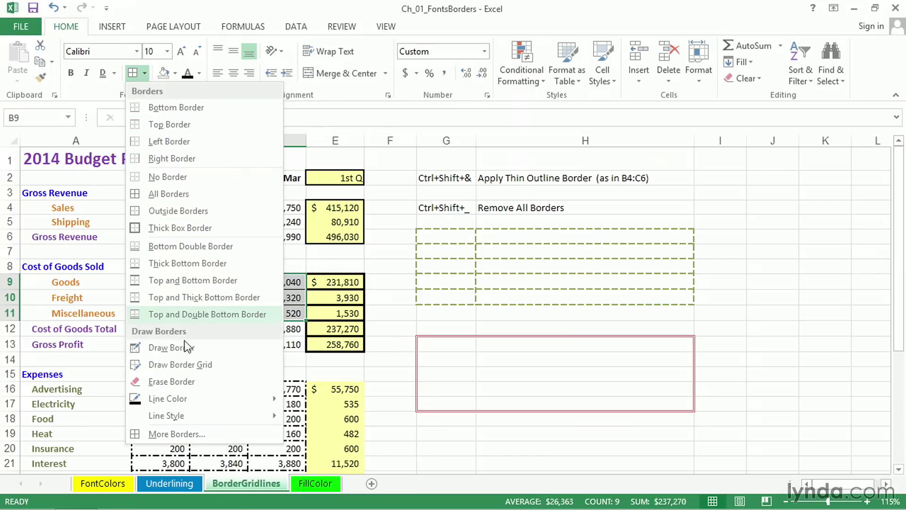
click(177, 434)
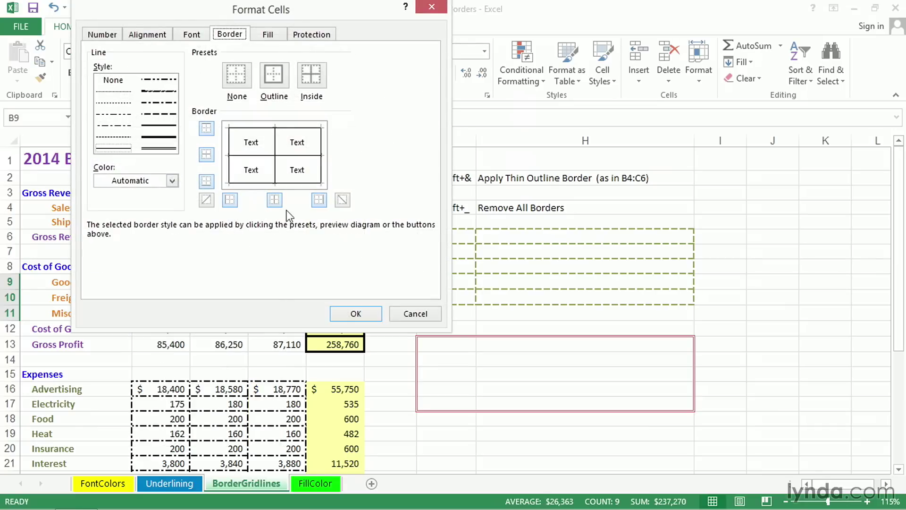
drag(333, 9, 643, 131)
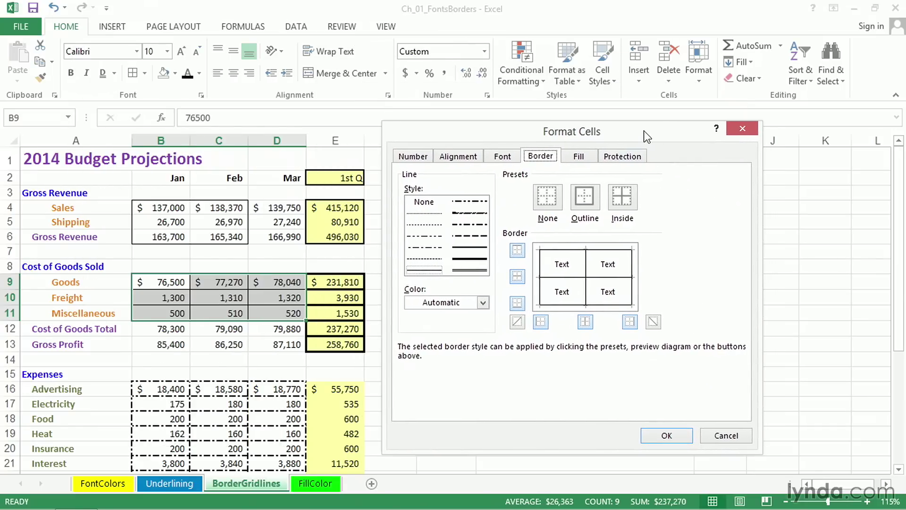
click(482, 302)
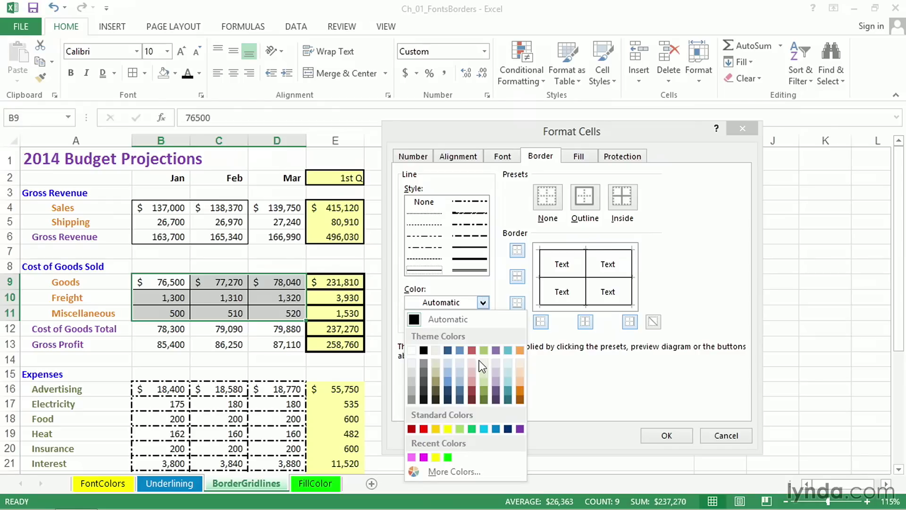
click(507, 392)
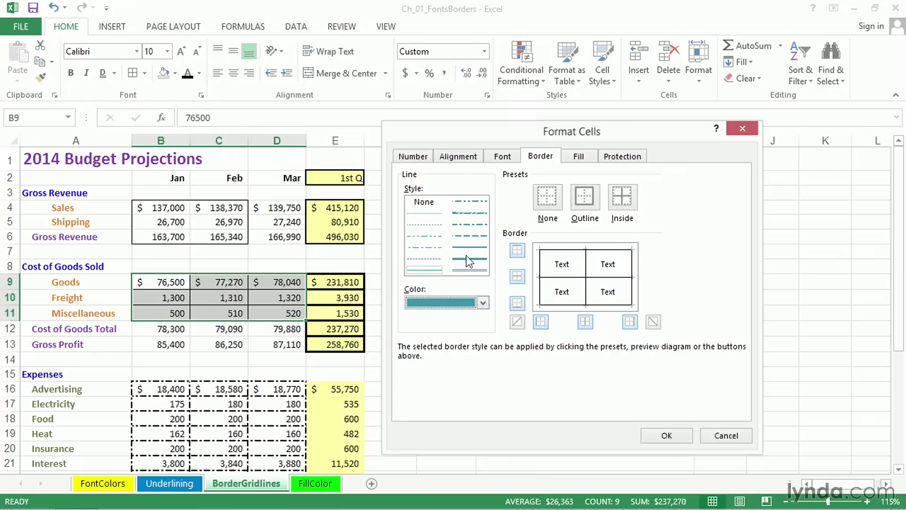
- Pick a line style and apply the Outline and Inside presets, trying inside-line toggles
click(465, 225)
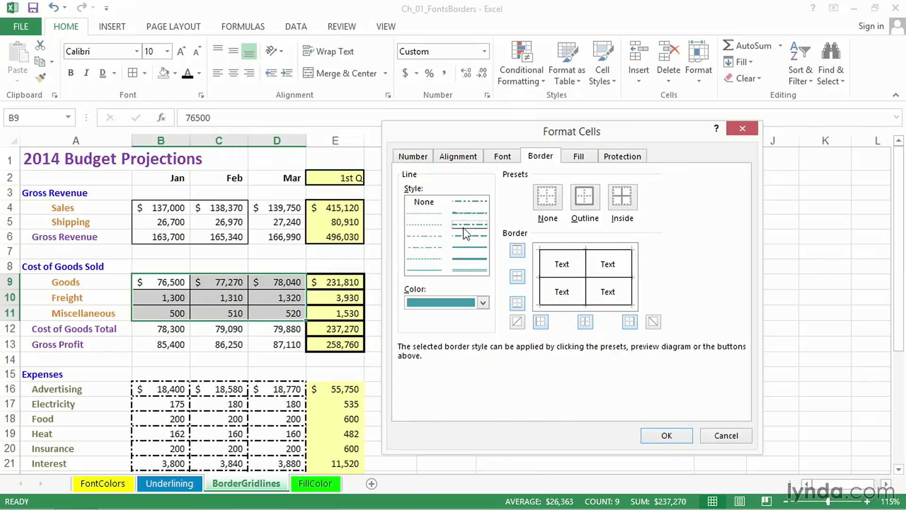
click(465, 258)
click(587, 199)
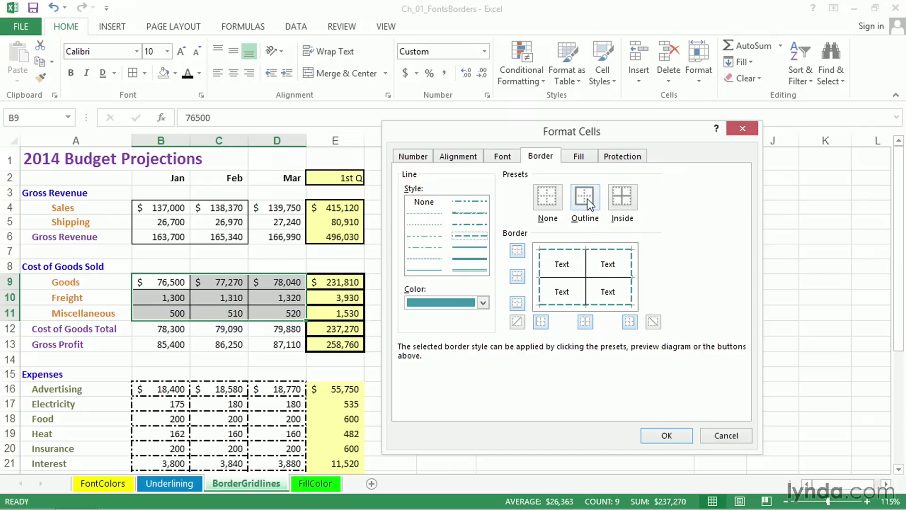
click(622, 198)
click(613, 276)
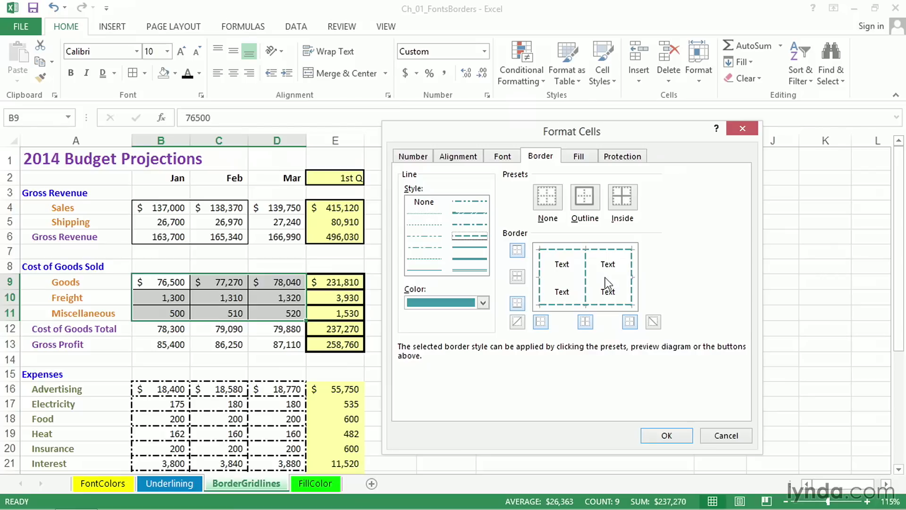
click(585, 273)
click(619, 199)
- Test the right, top and diagonal edges, then apply the teal dashed borders to B9:D11
click(630, 262)
click(632, 259)
click(610, 250)
click(610, 250)
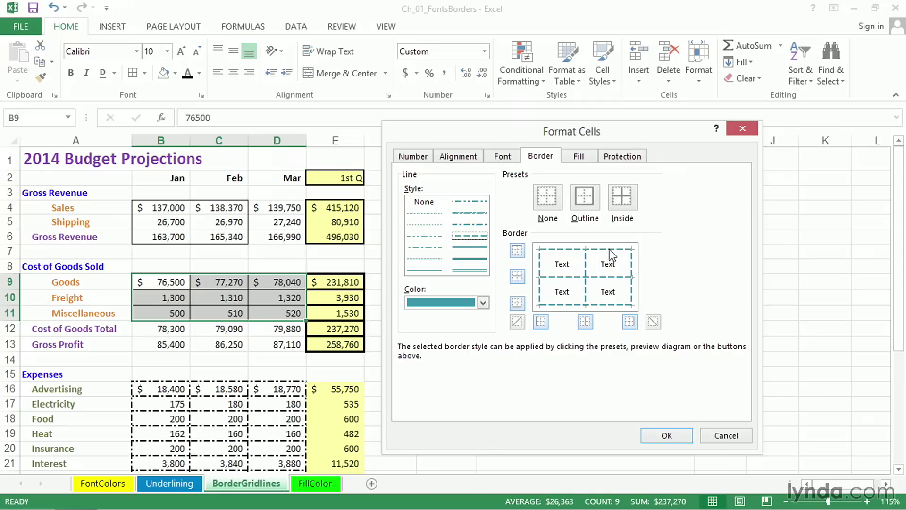
click(518, 322)
click(516, 322)
click(666, 435)
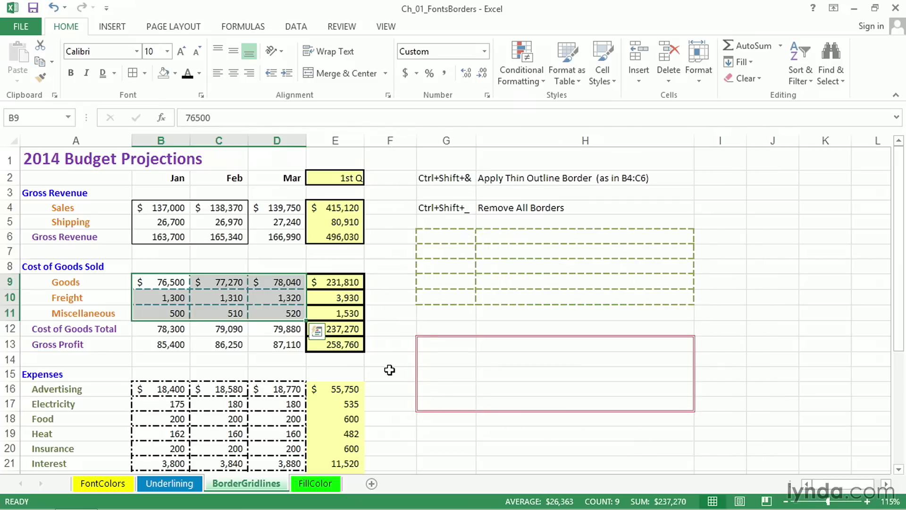
click(389, 368)
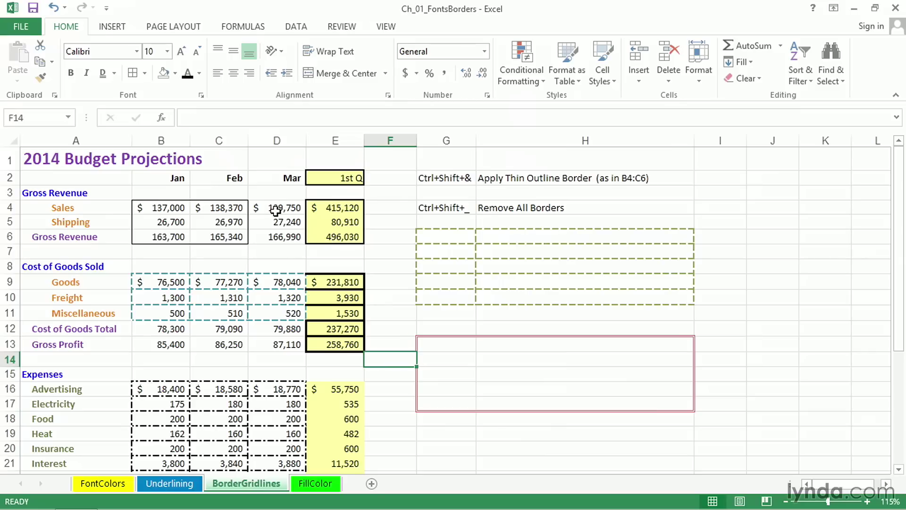
drag(278, 208, 277, 237)
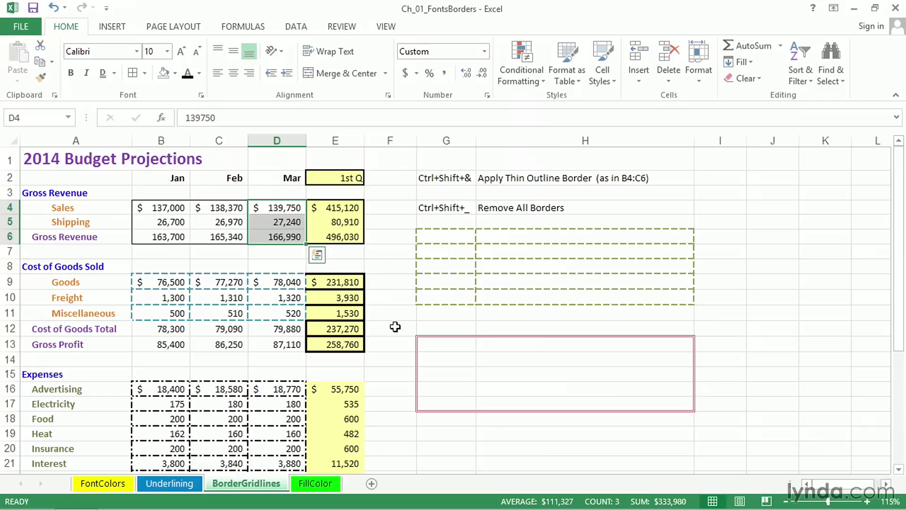
click(158, 254)
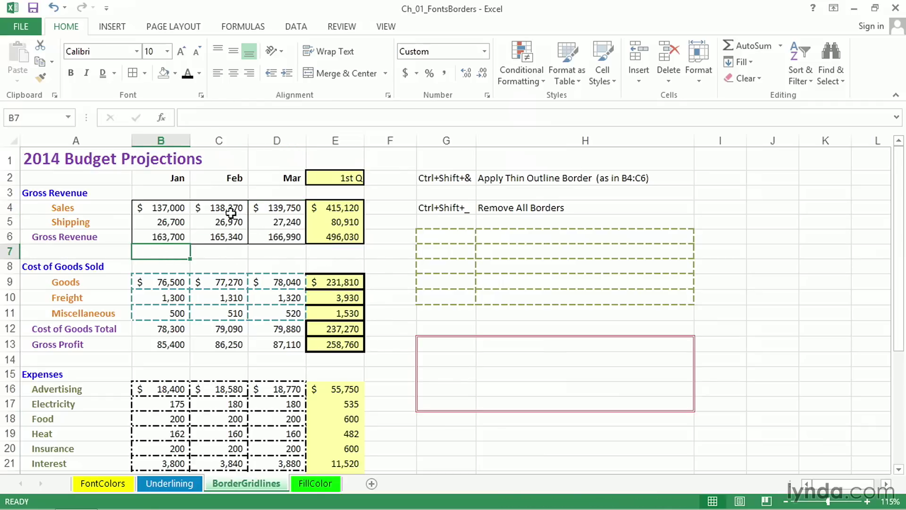
drag(173, 206, 225, 241)
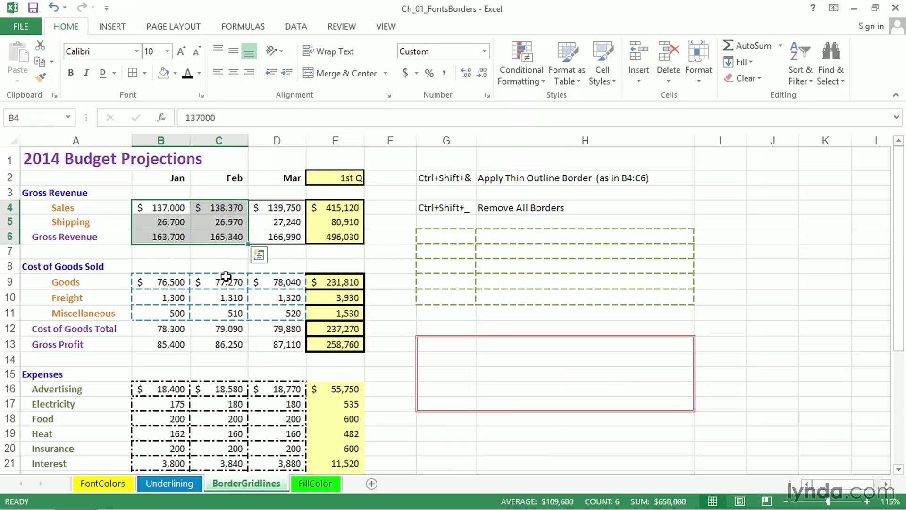
- Remove all borders from B3:F7 with Ctrl+Shift+_
click(166, 197)
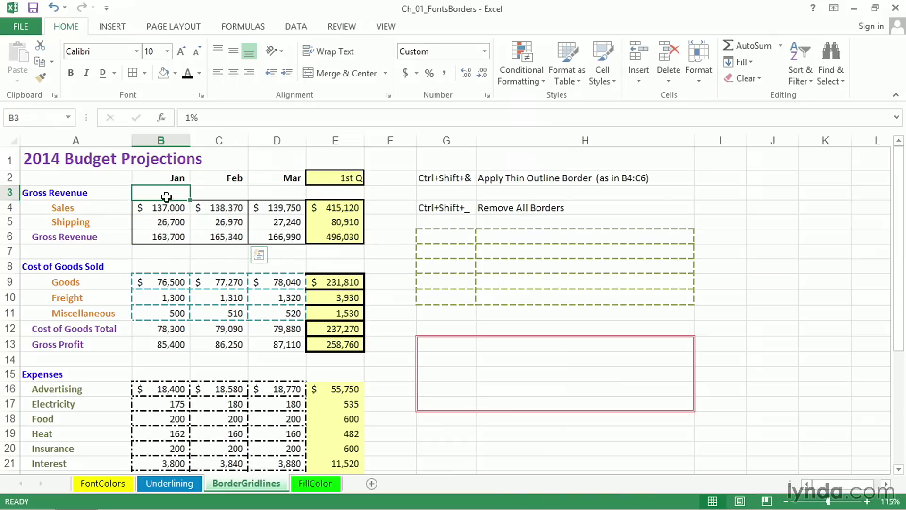
drag(166, 197, 373, 265)
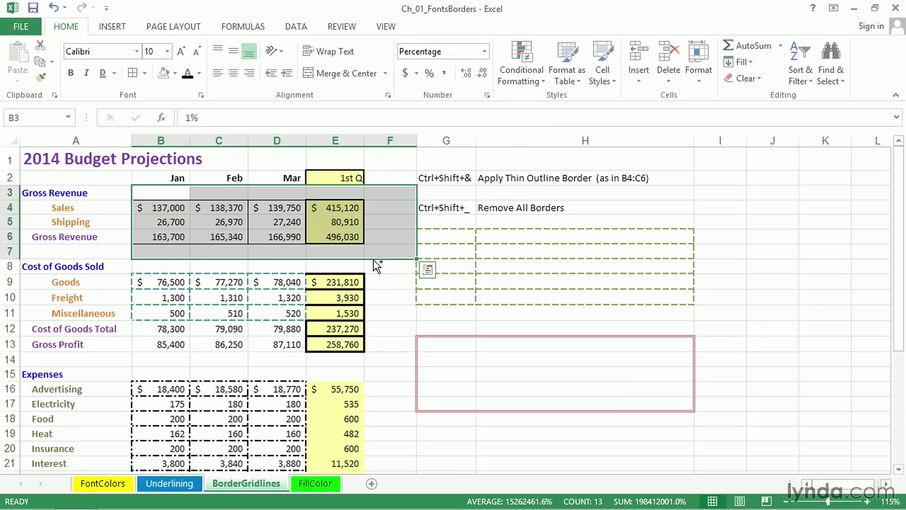
key(ctrl+shift+underscore)
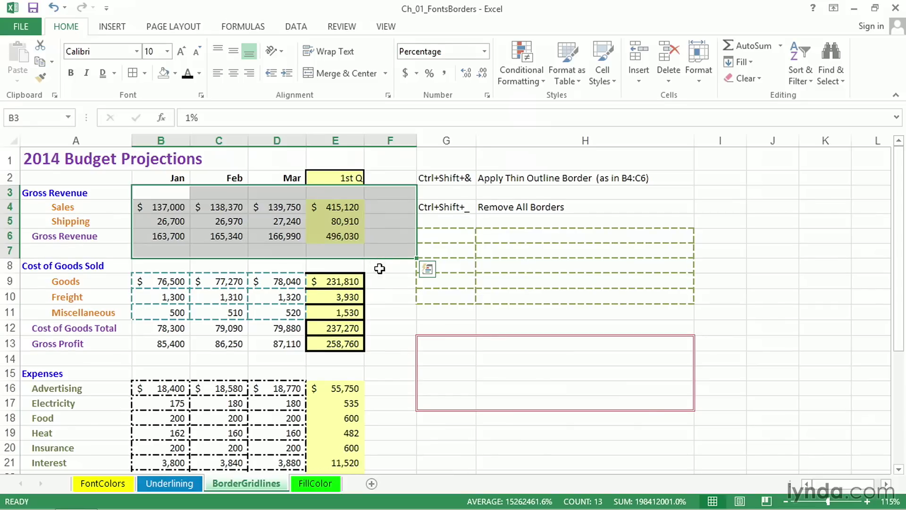
click(410, 407)
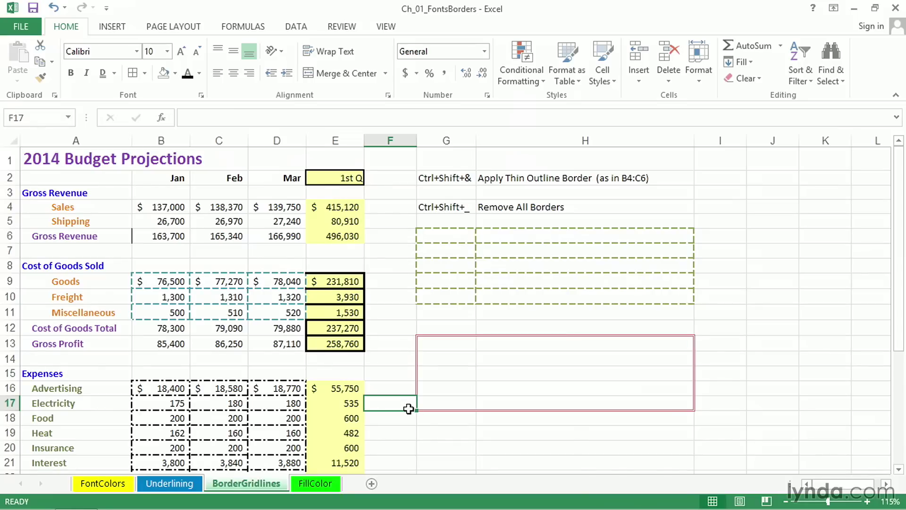
- Inspect cells B6, A6 and A3 to confirm the borders are gone
click(146, 239)
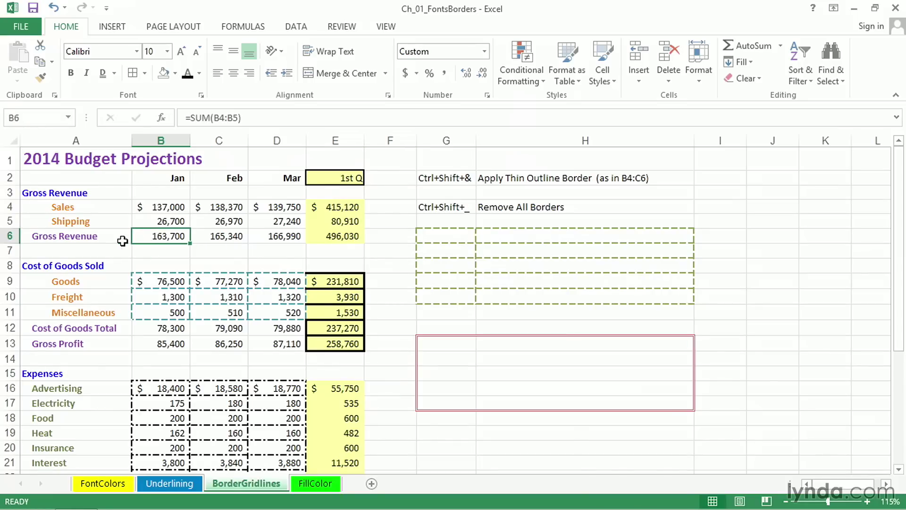
click(108, 238)
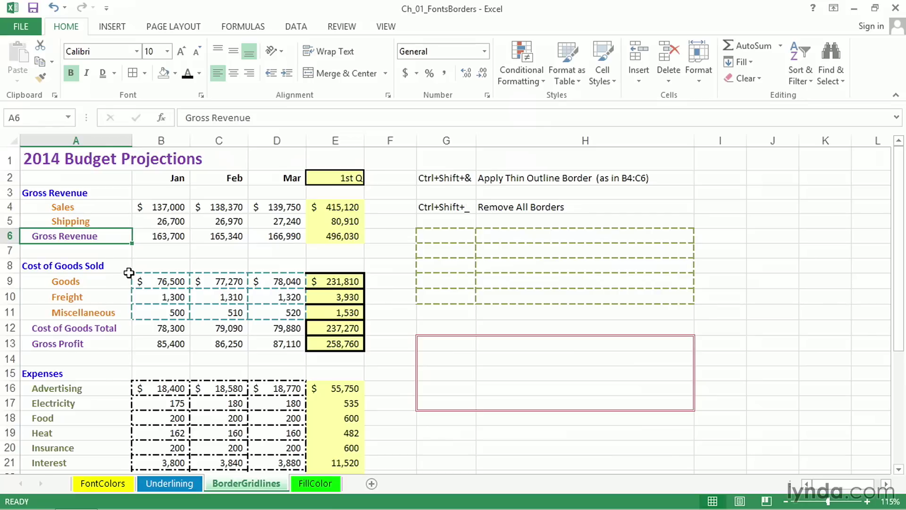
click(107, 197)
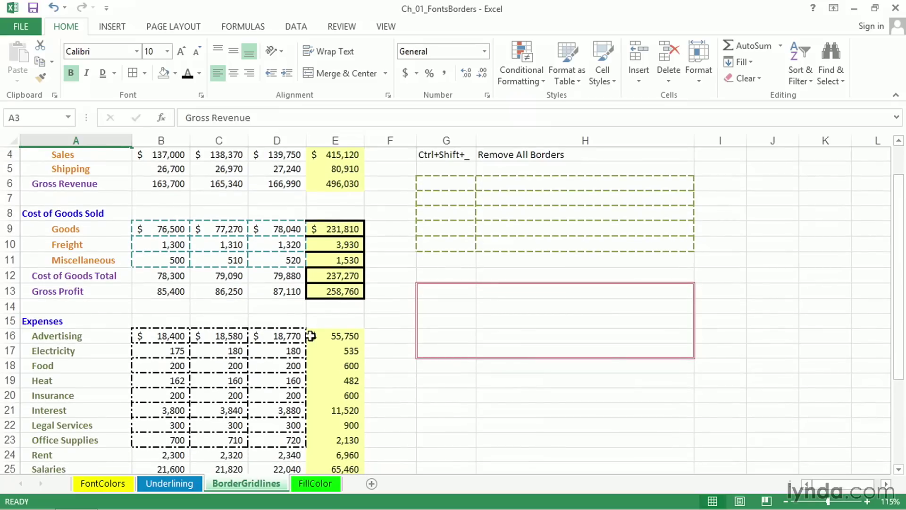
drag(163, 336, 273, 447)
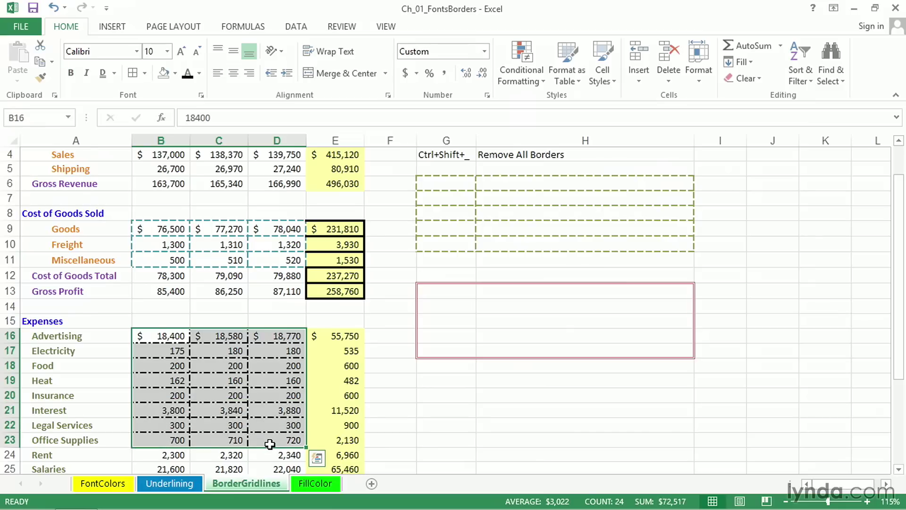
right_click(270, 444)
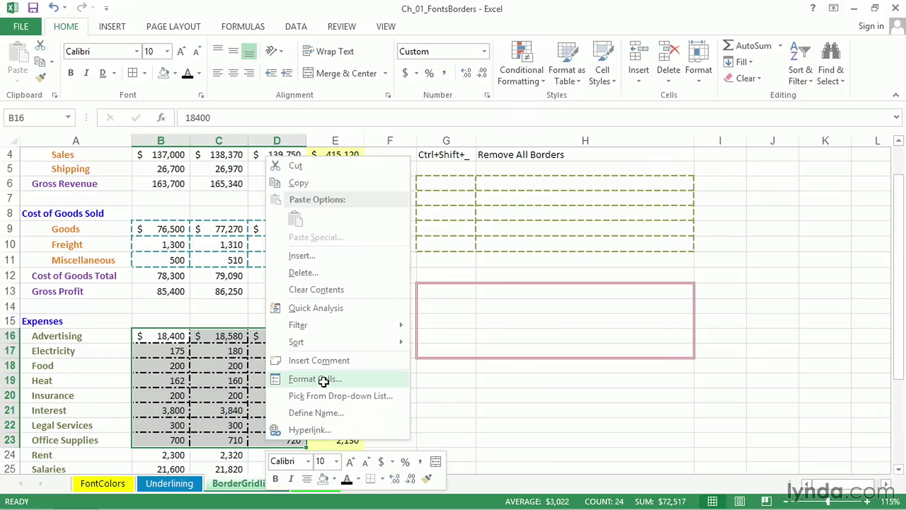
click(323, 379)
drag(418, 190, 690, 125)
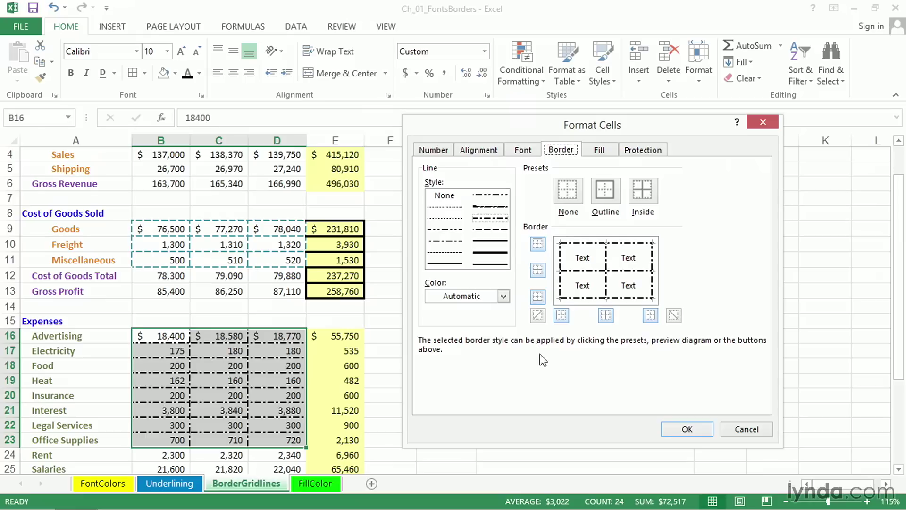
click(740, 427)
scroll(756, 418, up, 1)
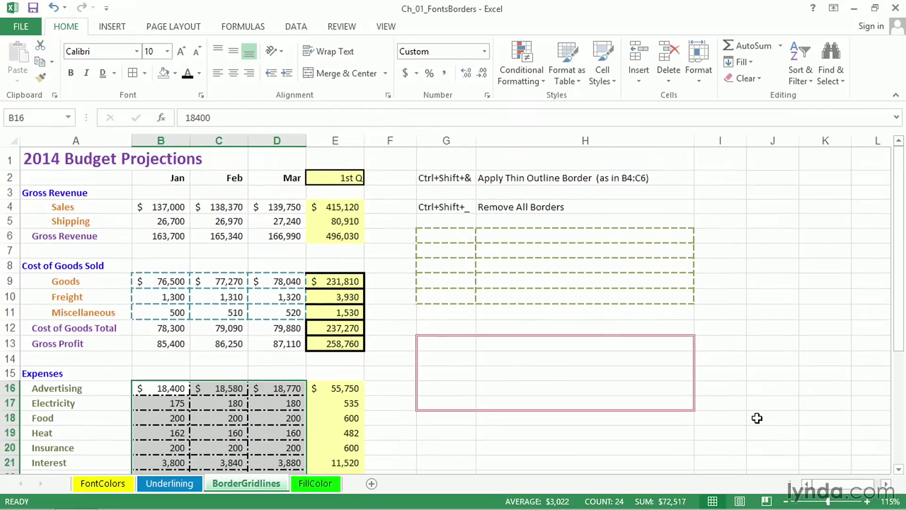